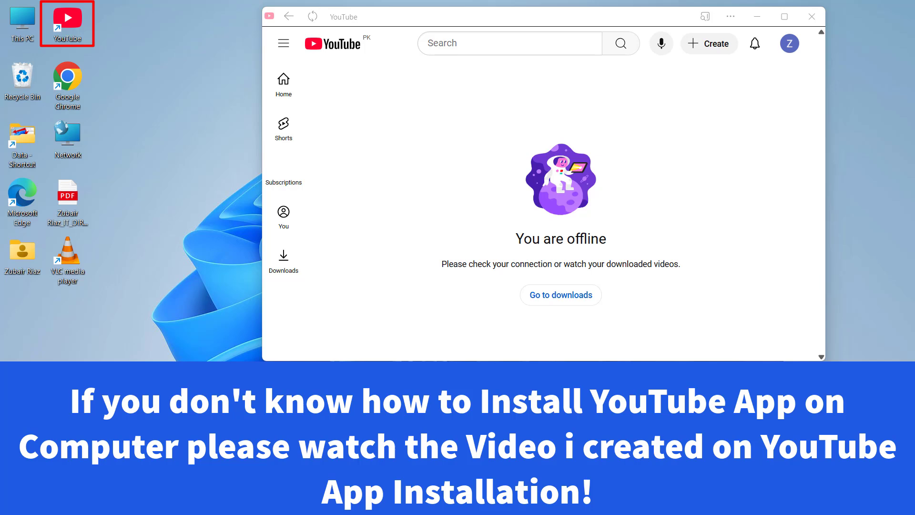
# - Switch Wi-Fi off in Quick Settings, leaving the PC with no internet connection
pyautogui.press('super+a')
pyautogui.click(738, 287)
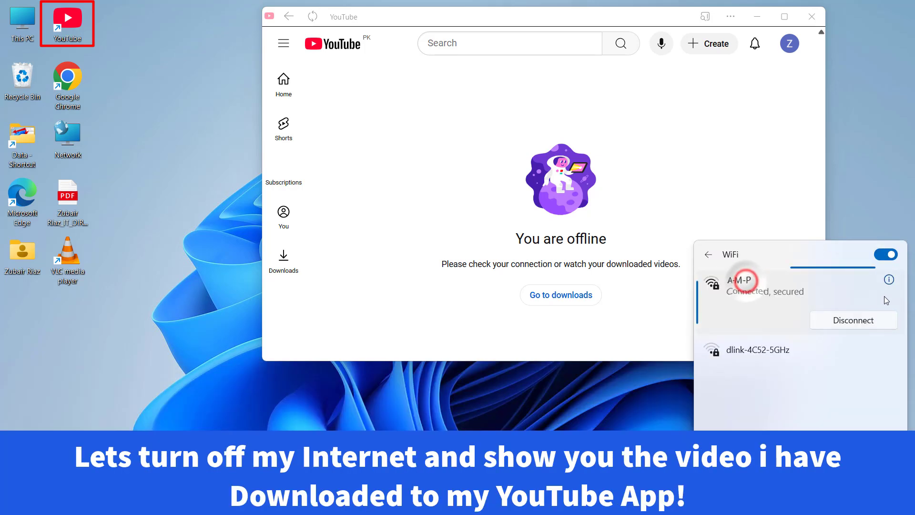
pyautogui.click(884, 255)
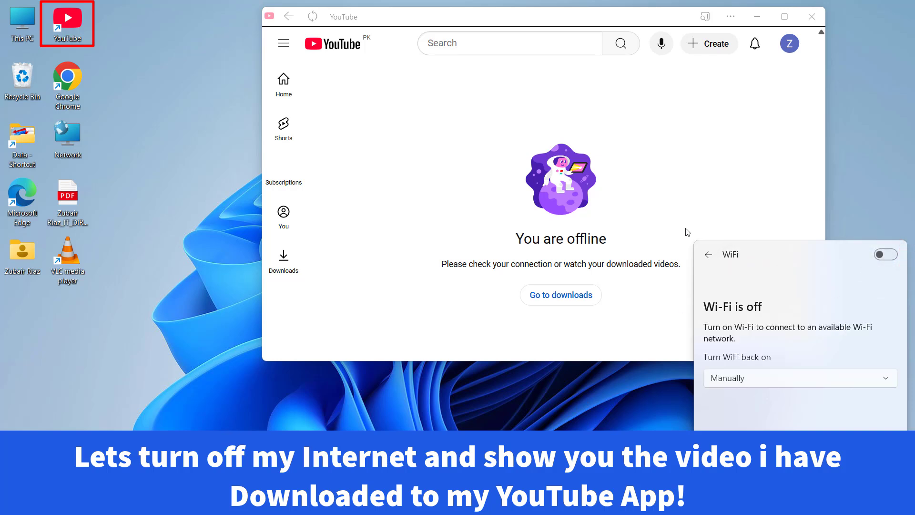
pyautogui.click(740, 160)
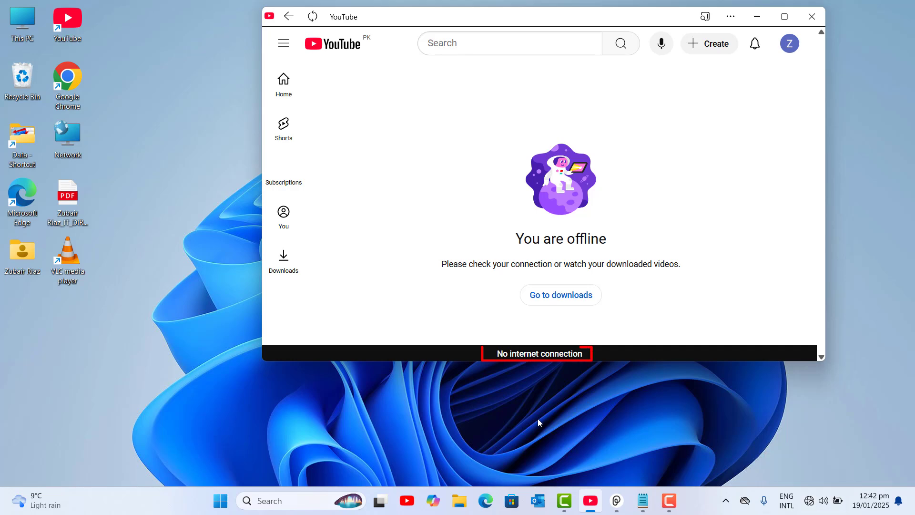
pyautogui.moveTo(497, 355); pyautogui.dragTo(587, 365)
# - Maximize YouTube and play the downloaded virus-removal video from Downloads while offline
pyautogui.click(785, 16)
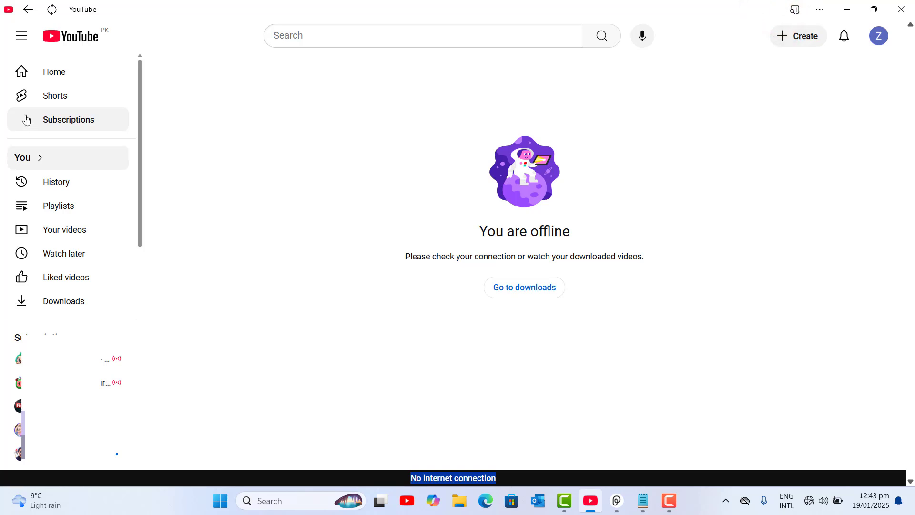
pyautogui.click(60, 310)
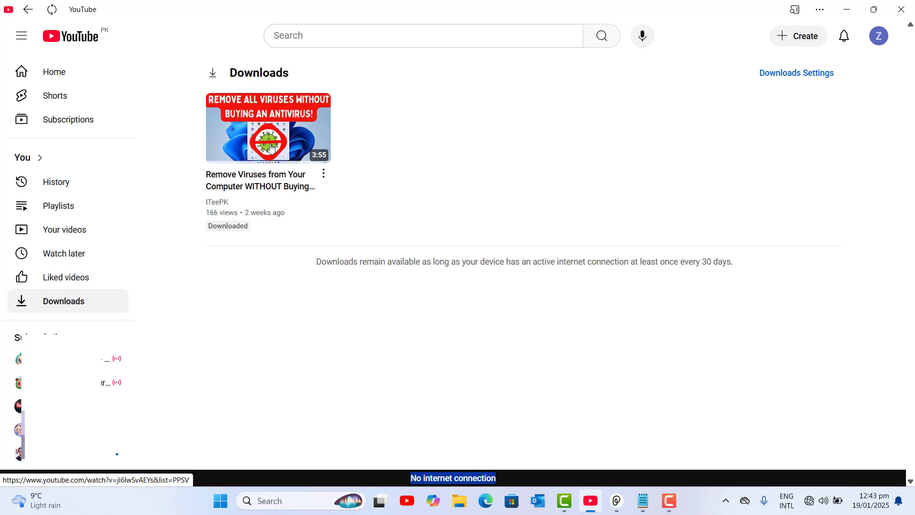
pyautogui.click(271, 146)
pyautogui.click(261, 123)
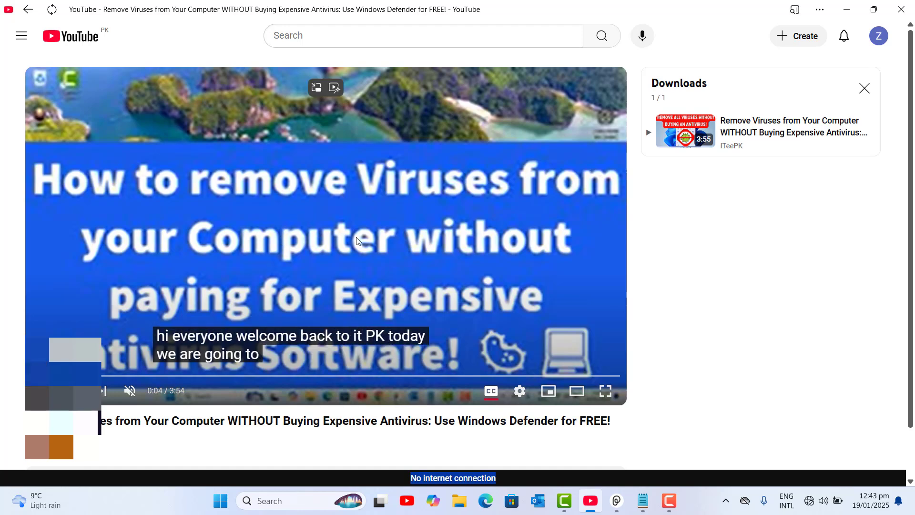
pyautogui.click(29, 10)
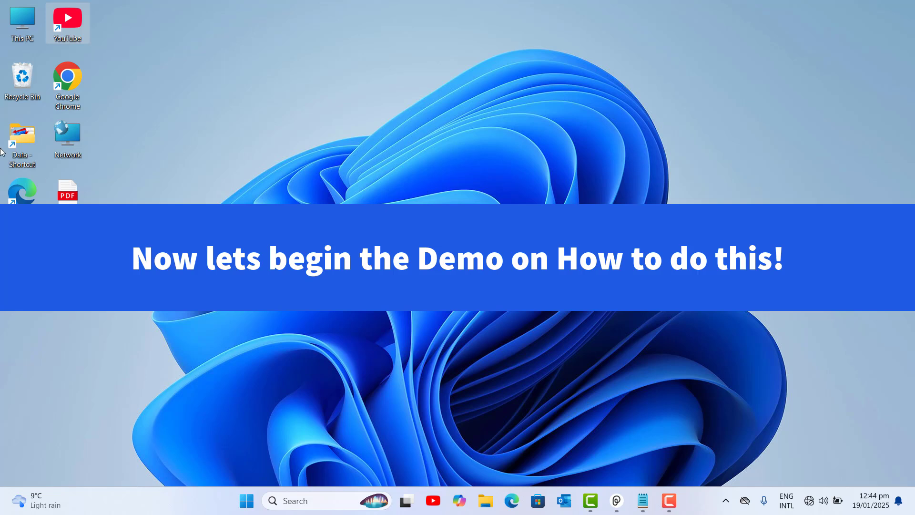
# - Launch Google Chrome from its desktop shortcut and maximize the window
pyautogui.click(66, 91)
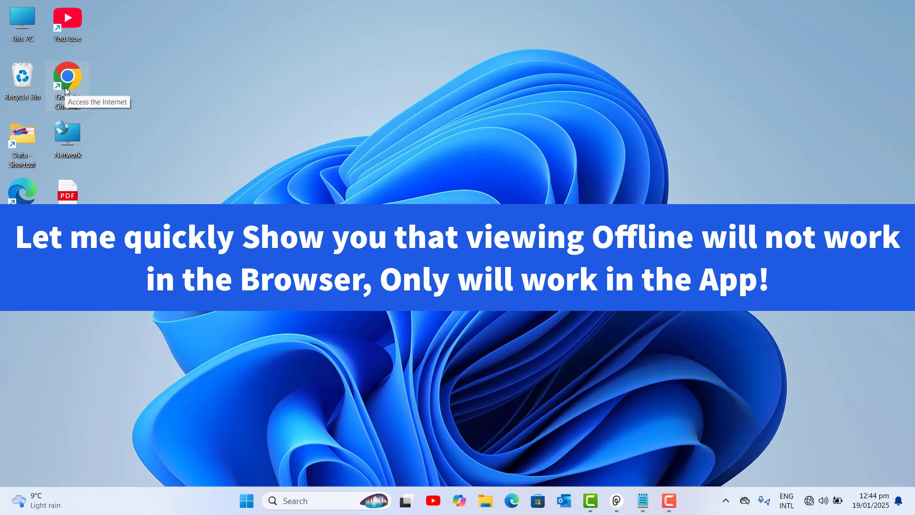
pyautogui.doubleClick(66, 90)
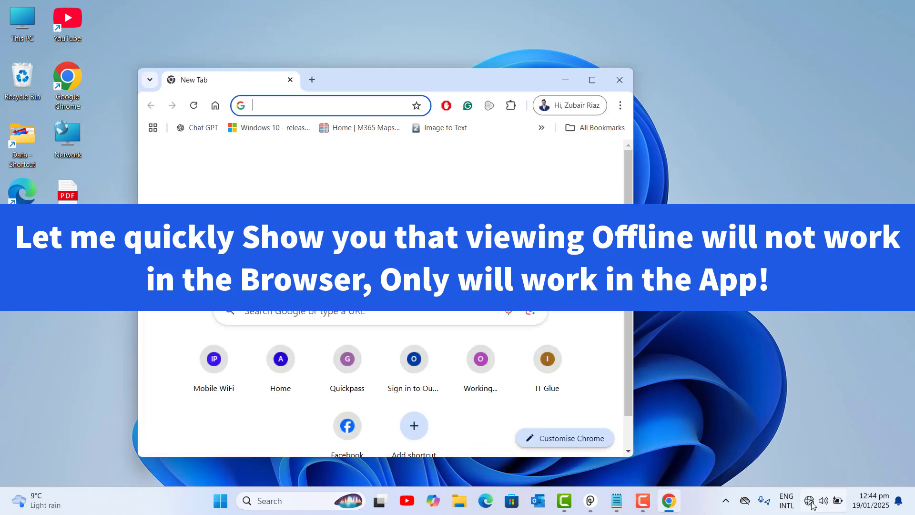
pyautogui.click(593, 79)
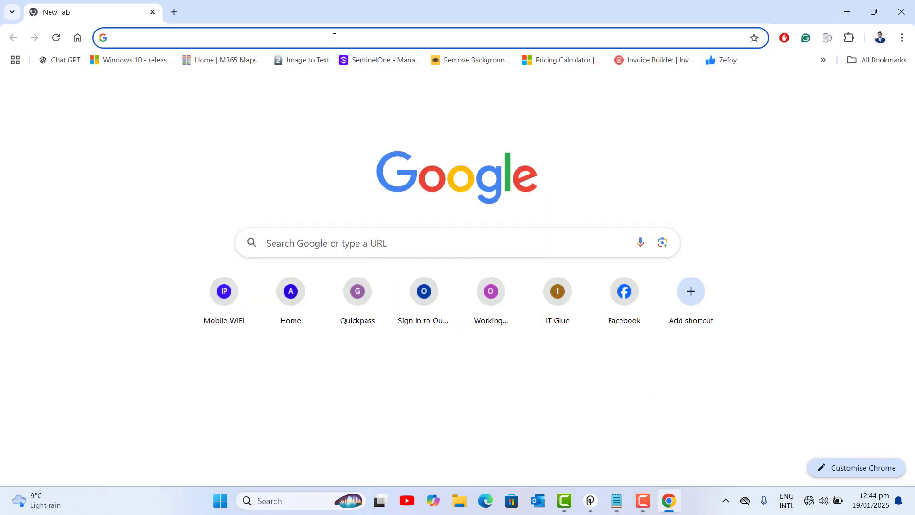
# - Load youtube.com to show only the 'Connect to the internet' offline page, then close Chrome
pyautogui.write('youtube.com')
pyautogui.press('Return')
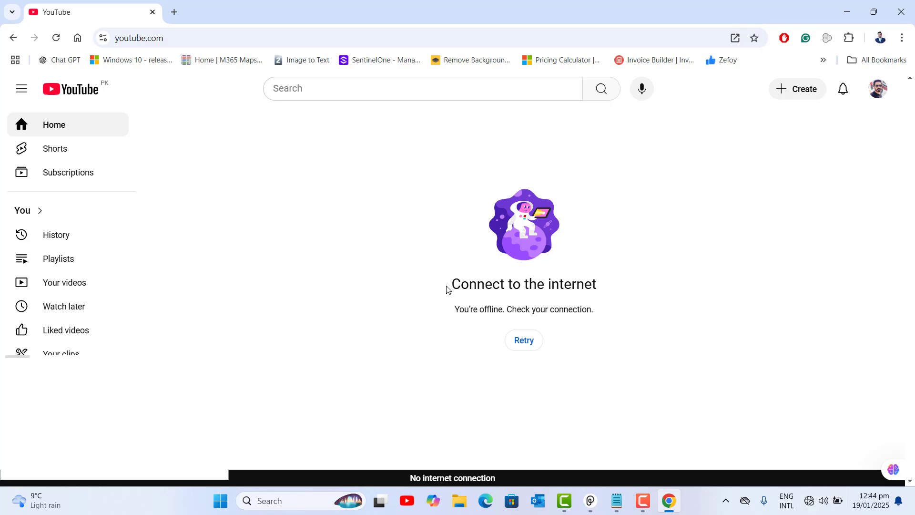
pyautogui.moveTo(446, 285); pyautogui.dragTo(650, 342)
pyautogui.click(420, 376)
pyautogui.moveTo(138, 215)
pyautogui.mouseDown()
pyautogui.moveTo(145, 436)
pyautogui.moveTo(130, 321)
pyautogui.moveTo(142, 204)
pyautogui.mouseUp()
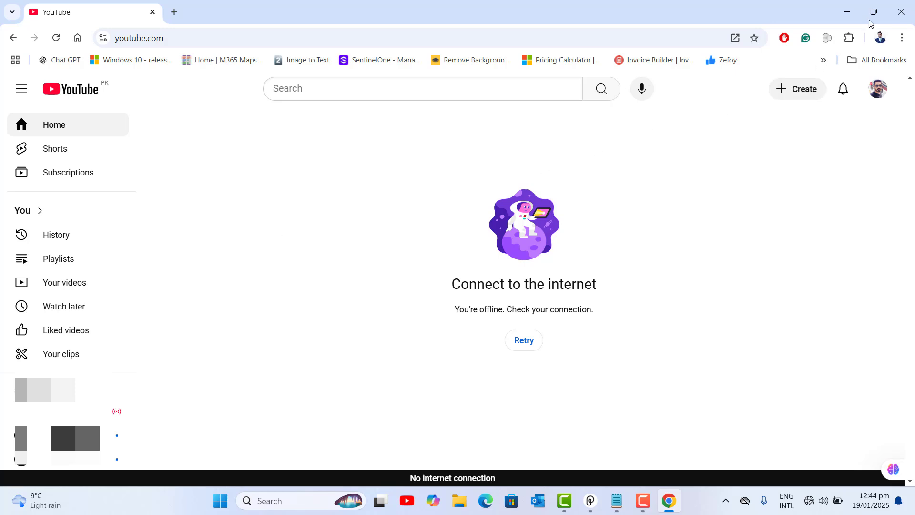
pyautogui.click(899, 9)
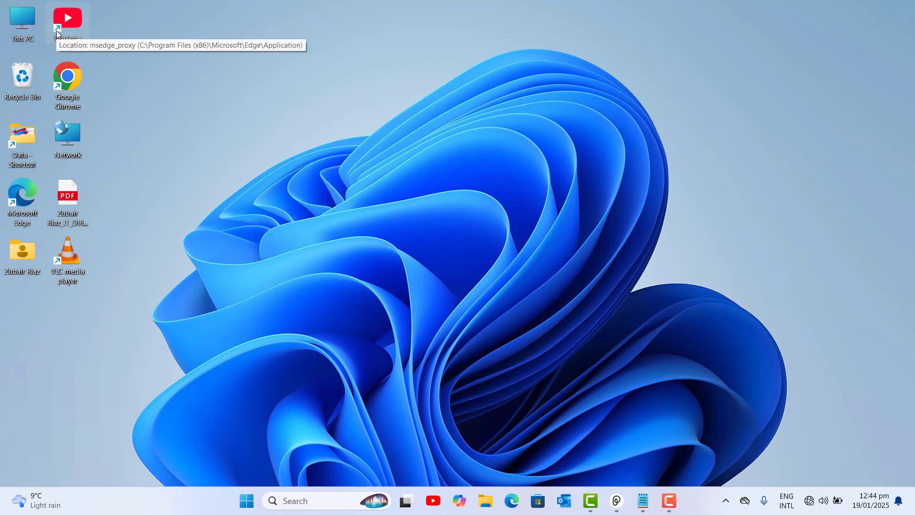
# - Switch Wi-Fi back on so the PC reconnects to the A-M-P network
pyautogui.click(56, 33)
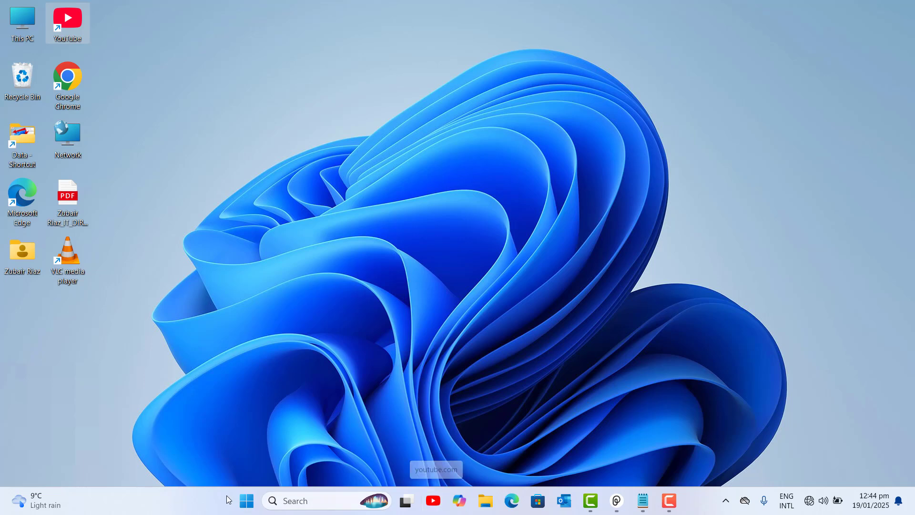
pyautogui.click(247, 500)
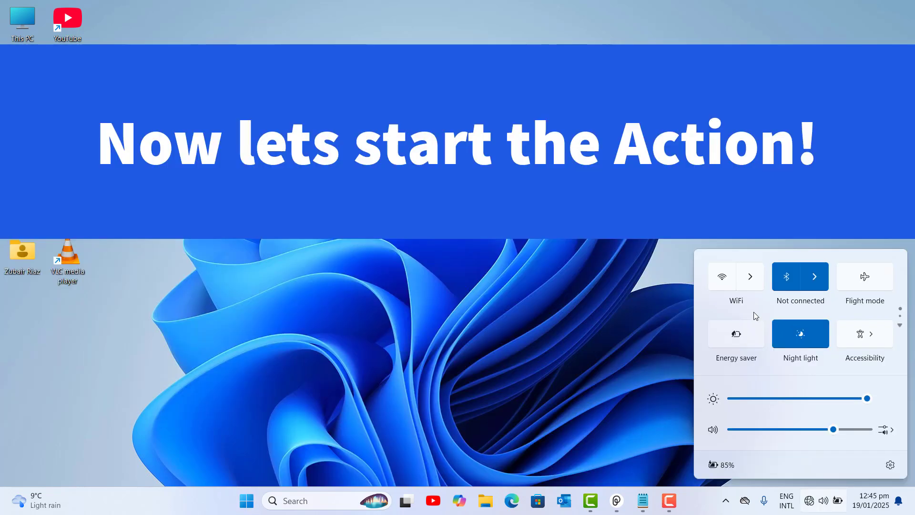
pyautogui.click(750, 278)
pyautogui.click(894, 260)
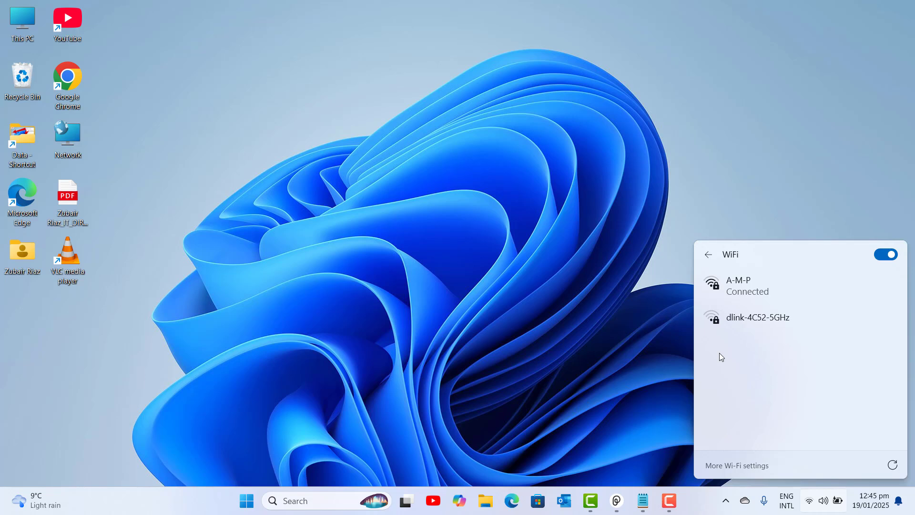
pyautogui.click(557, 360)
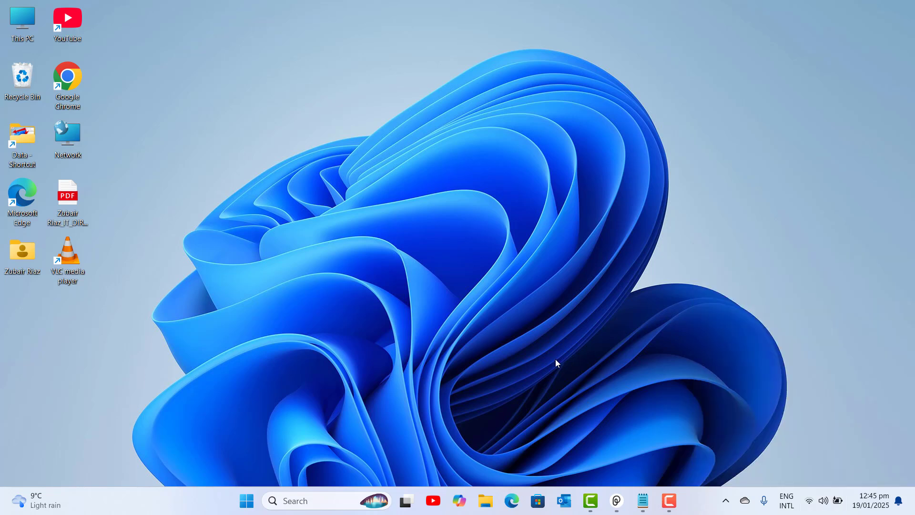
# - Launch YouTube and open the install/uninstall video from the channel's YouTube Essentials playlist
pyautogui.doubleClick(67, 19)
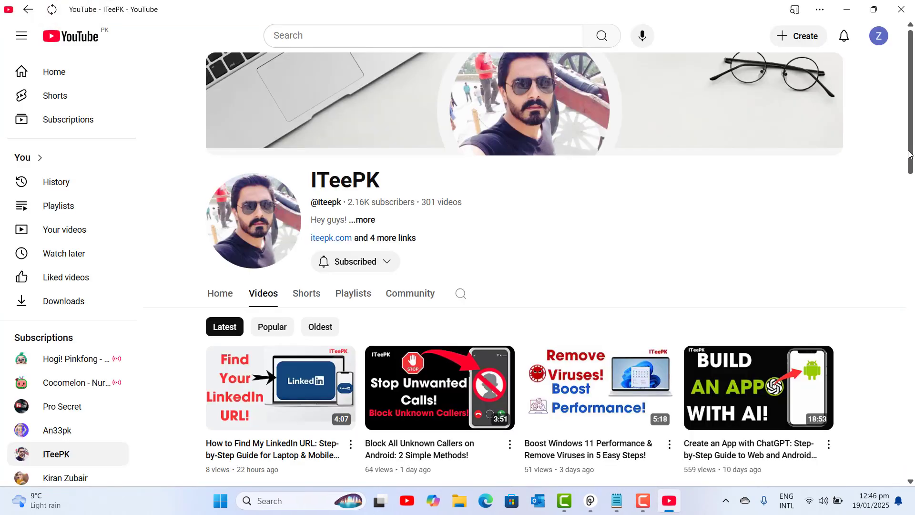
pyautogui.click(355, 292)
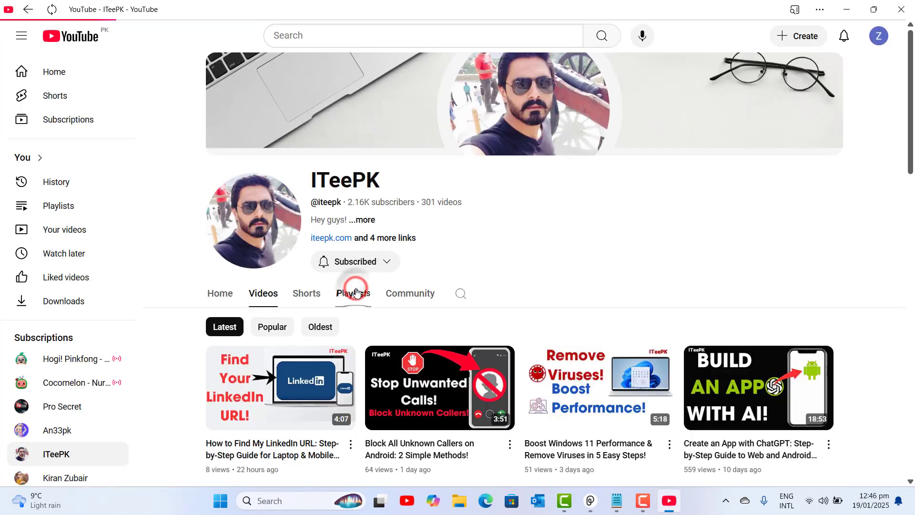
pyautogui.moveTo(910, 209); pyautogui.dragTo(913, 299)
pyautogui.click(241, 302)
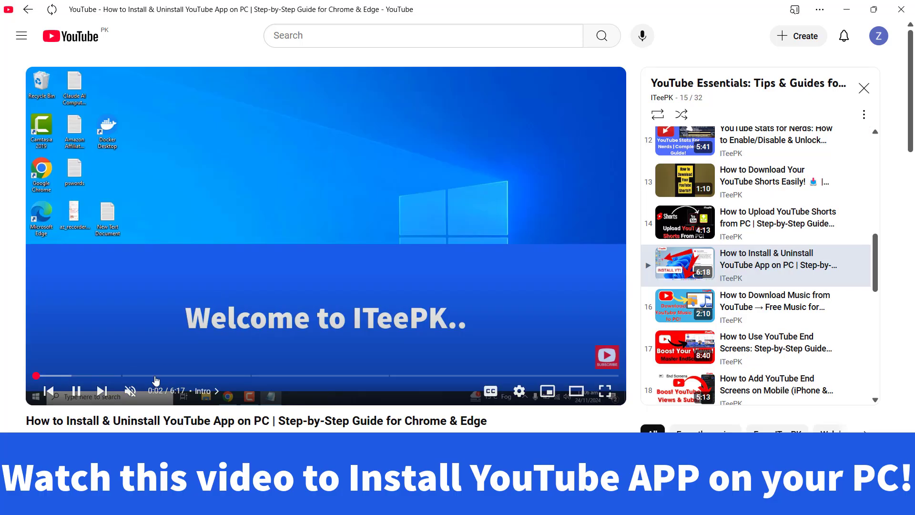
pyautogui.moveTo(24, 422); pyautogui.dragTo(505, 429)
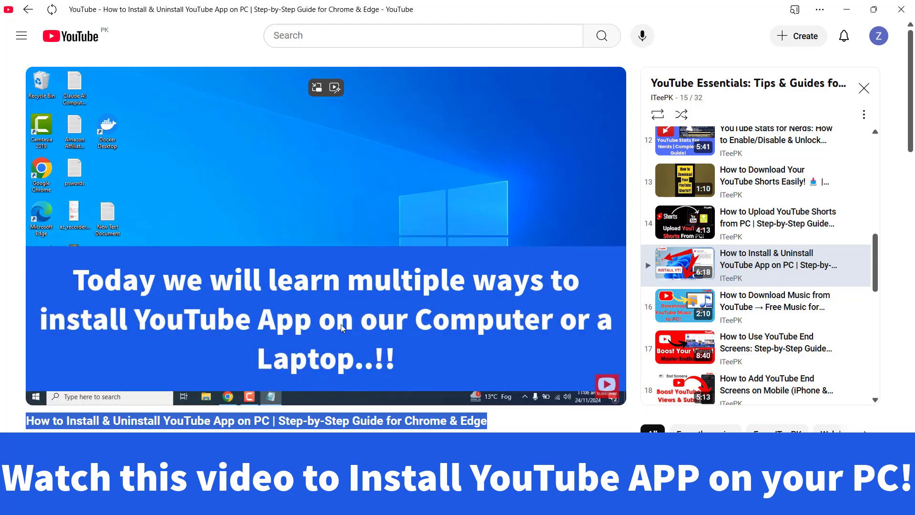
pyautogui.click(634, 236)
pyautogui.moveTo(911, 124); pyautogui.dragTo(910, 157)
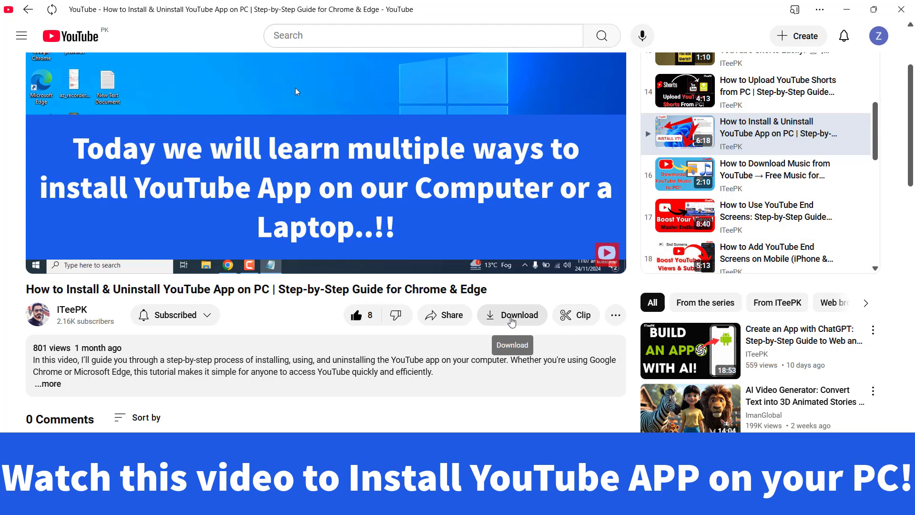
# - Download the install/uninstall video at Low (144p) quality, 7.4 MB
pyautogui.click(511, 319)
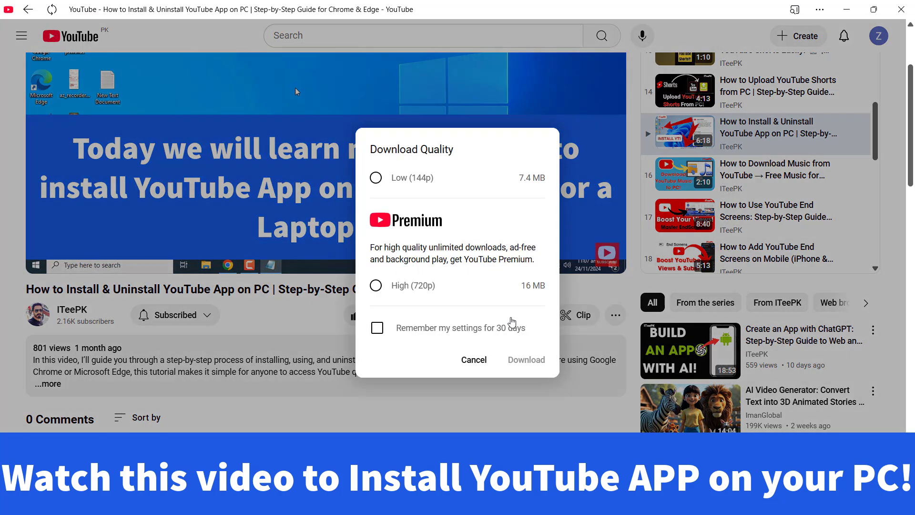
pyautogui.click(376, 185)
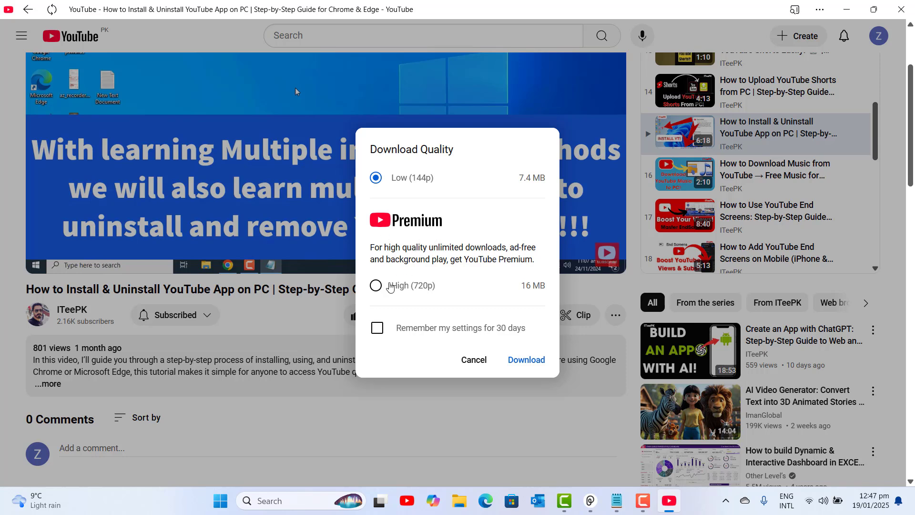
pyautogui.click(376, 287)
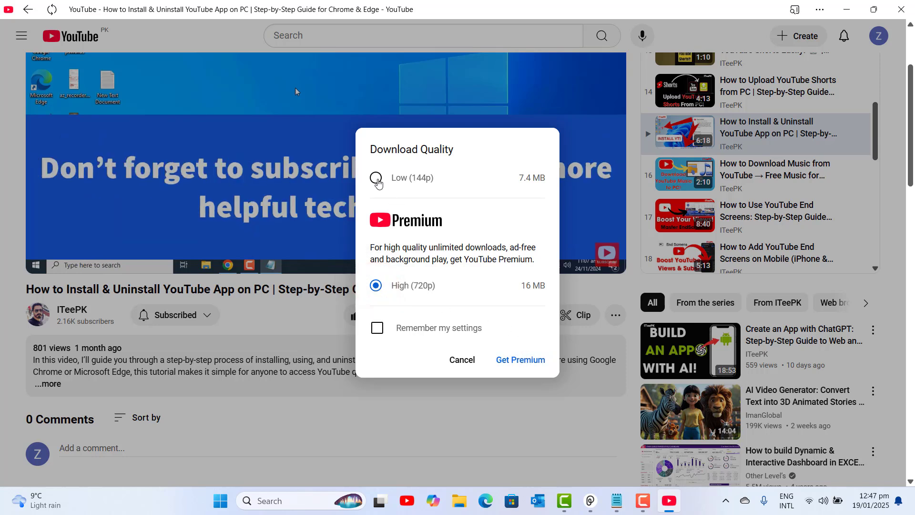
pyautogui.click(377, 179)
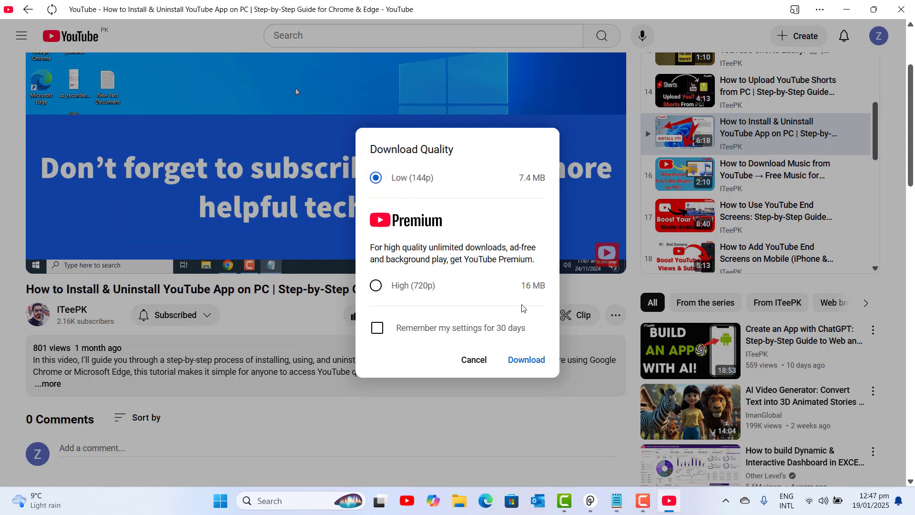
pyautogui.click(528, 360)
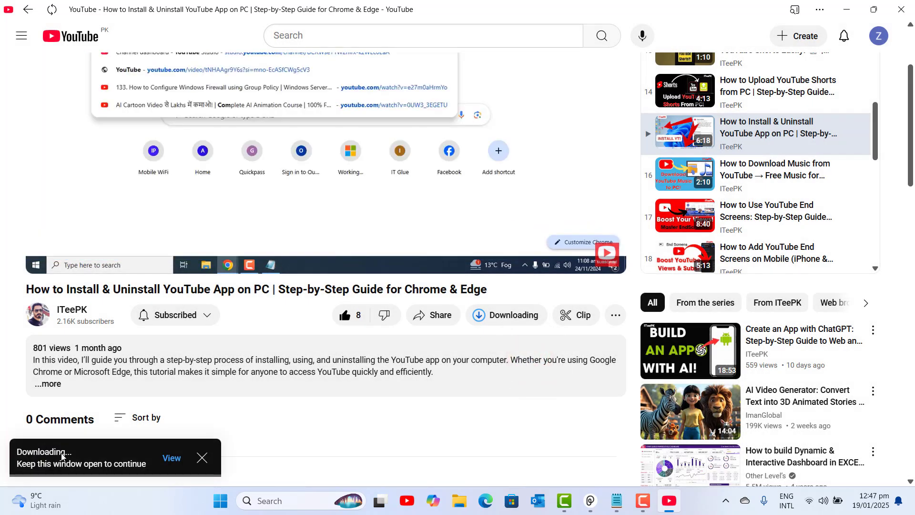
# - Confirm both videos show Downloaded, highlight the 'every 30 days' internet note, and close YouTube
pyautogui.click(172, 459)
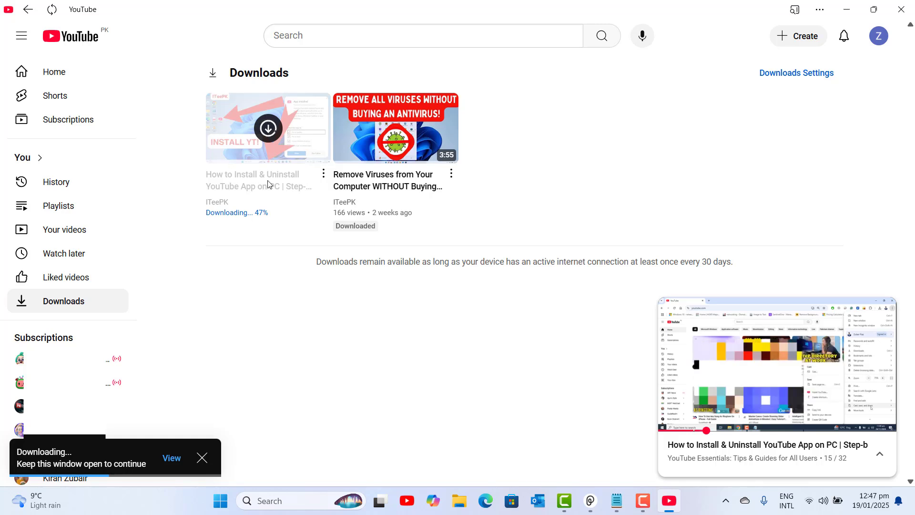
pyautogui.click(885, 308)
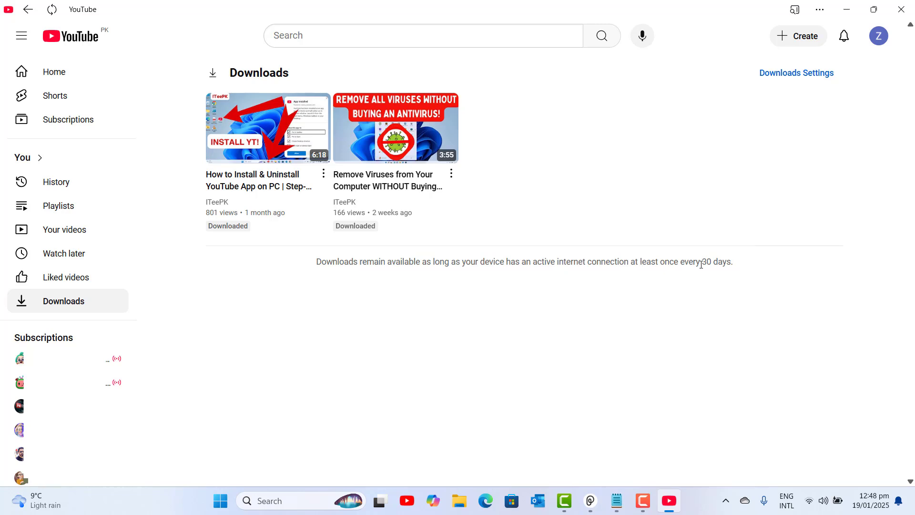
pyautogui.moveTo(741, 269)
pyautogui.mouseDown()
pyautogui.moveTo(714, 277)
pyautogui.moveTo(751, 281)
pyautogui.mouseUp()
pyautogui.moveTo(535, 263); pyautogui.dragTo(615, 273)
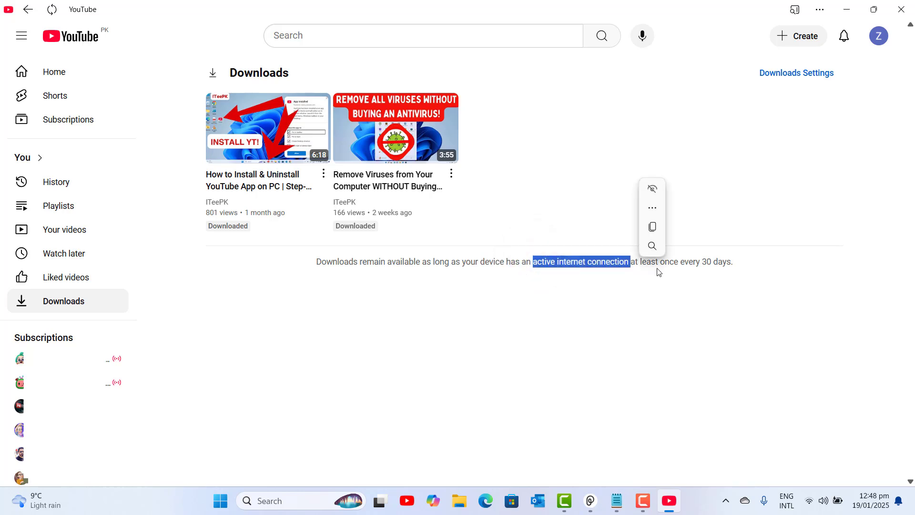
pyautogui.click(681, 265)
pyautogui.doubleClick(680, 265)
pyautogui.click(681, 265)
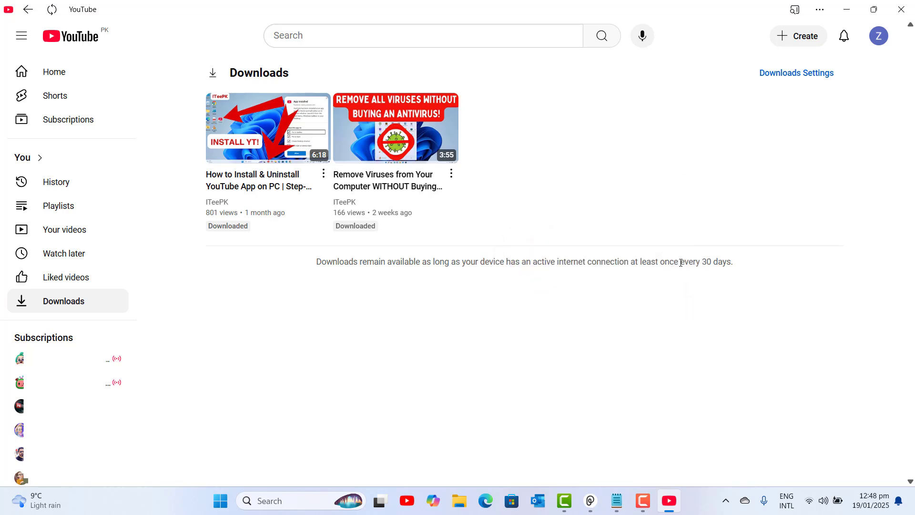
pyautogui.moveTo(680, 263); pyautogui.dragTo(743, 272)
pyautogui.click(642, 362)
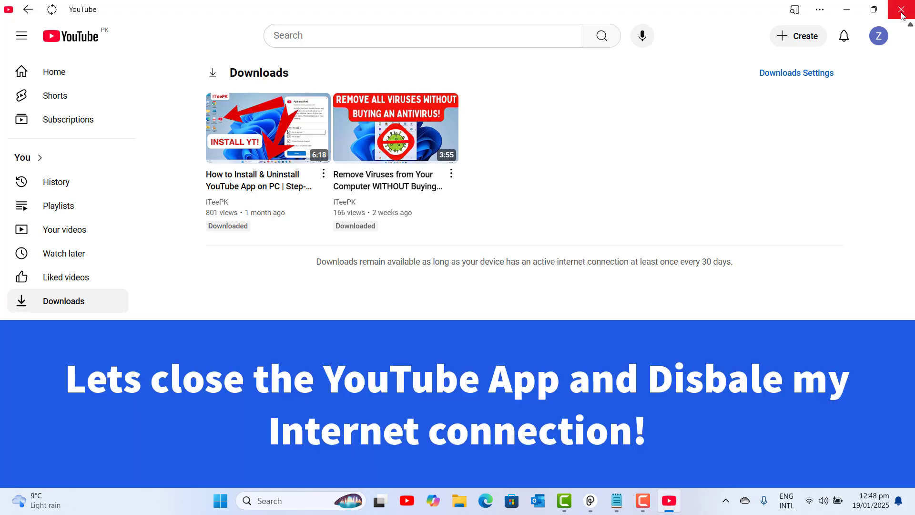
pyautogui.click(902, 11)
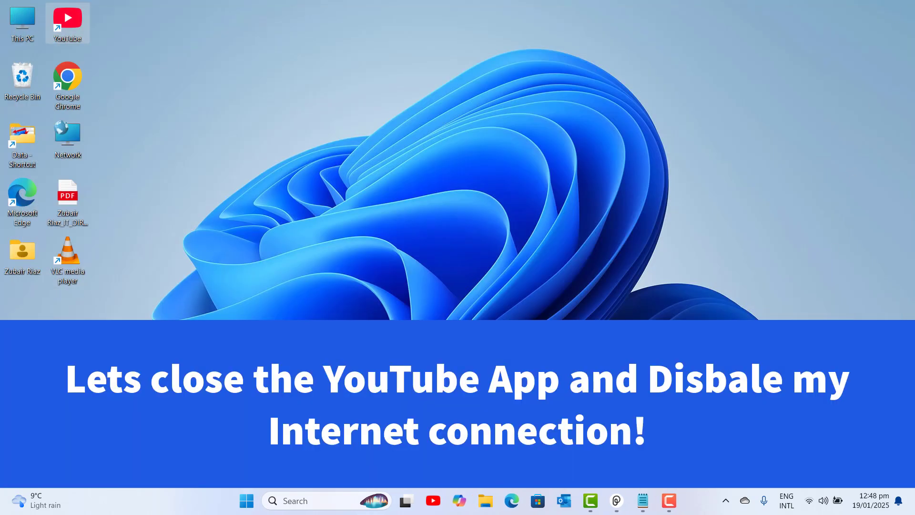
# - Switch Wi-Fi off from the taskbar network flyout, taking the PC offline
pyautogui.click(810, 500)
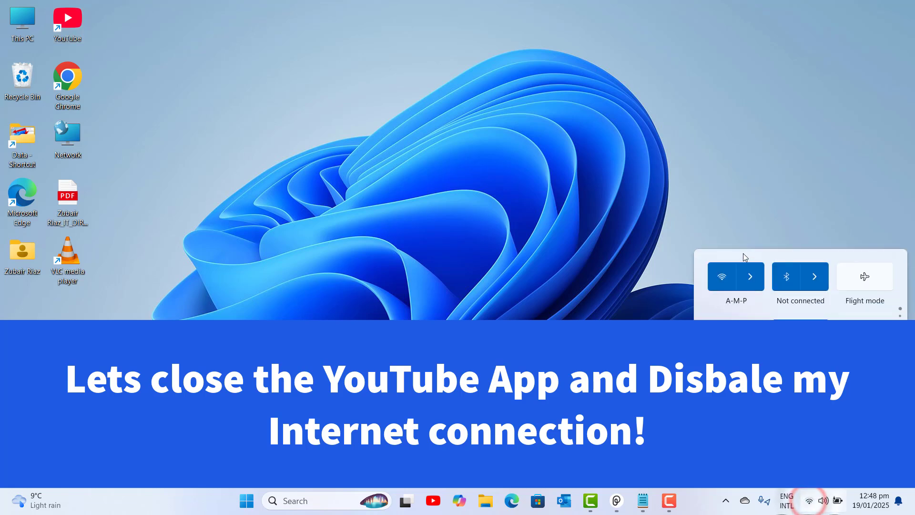
pyautogui.click(751, 278)
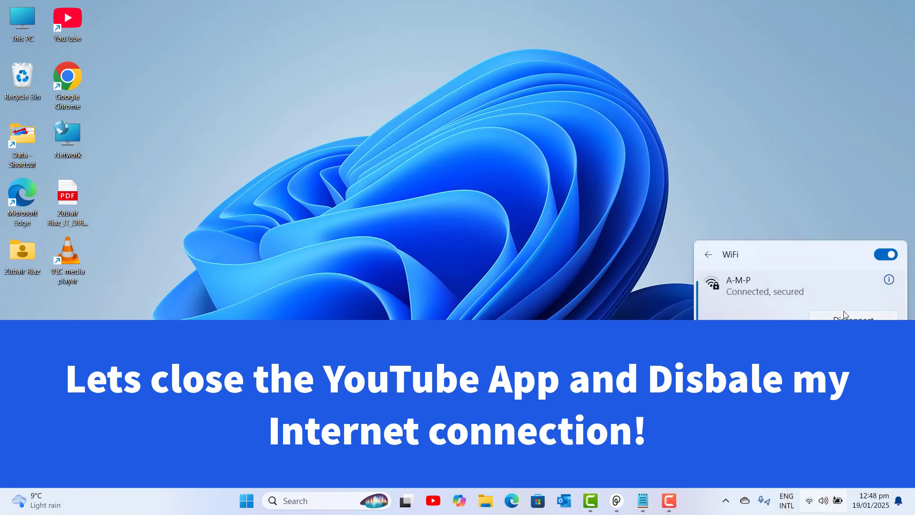
pyautogui.click(885, 254)
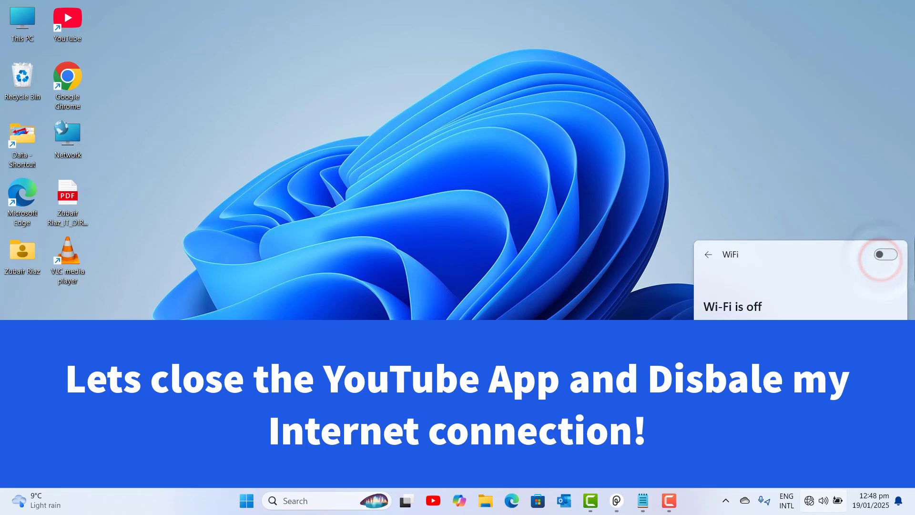
pyautogui.press('Escape')
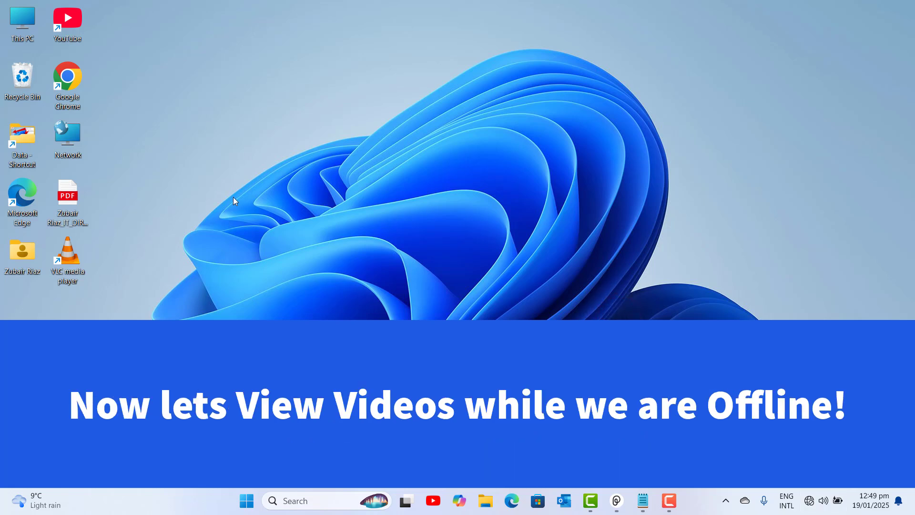
# - Relaunch YouTube from the Start menu and show the Downloads page with both videos offline
pyautogui.click(252, 505)
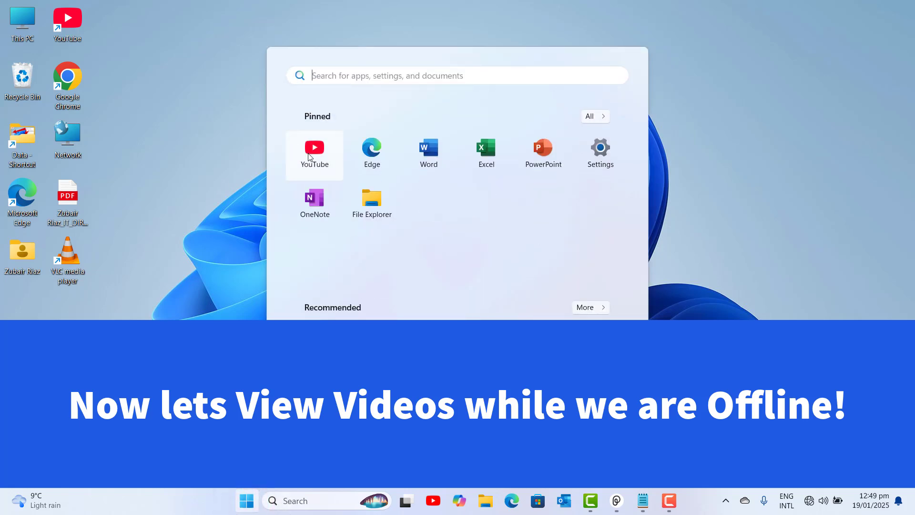
pyautogui.click(310, 152)
pyautogui.click(308, 156)
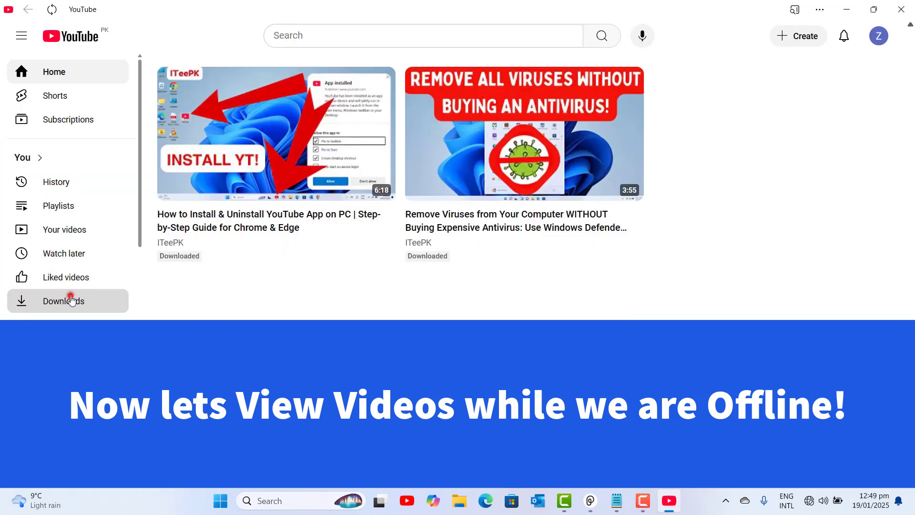
pyautogui.click(72, 299)
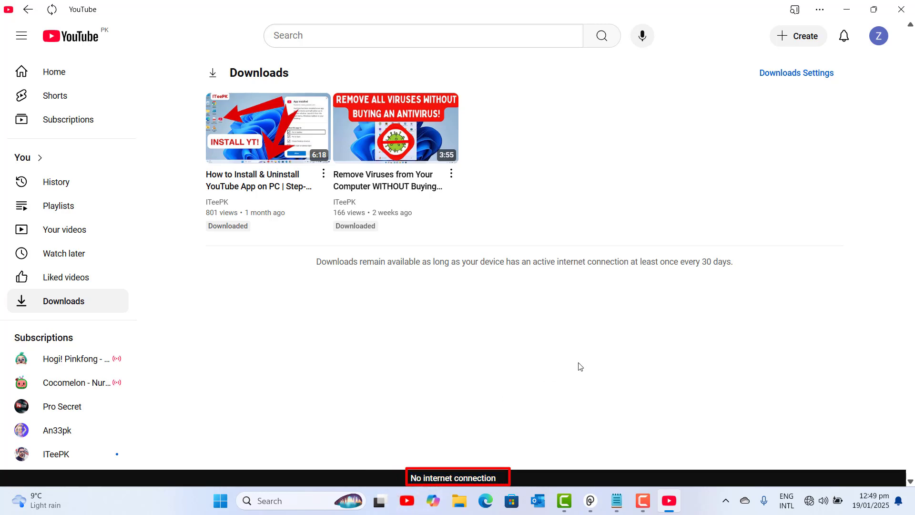
# - Play the downloaded install/uninstall video offline, then minimise and relaunch YouTube from the desktop shortcut
pyautogui.click(269, 143)
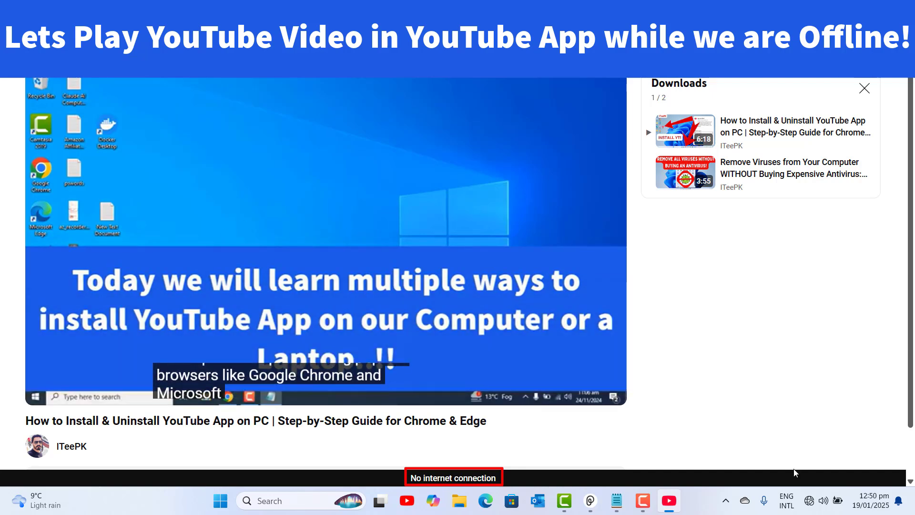
pyautogui.moveTo(809, 503)
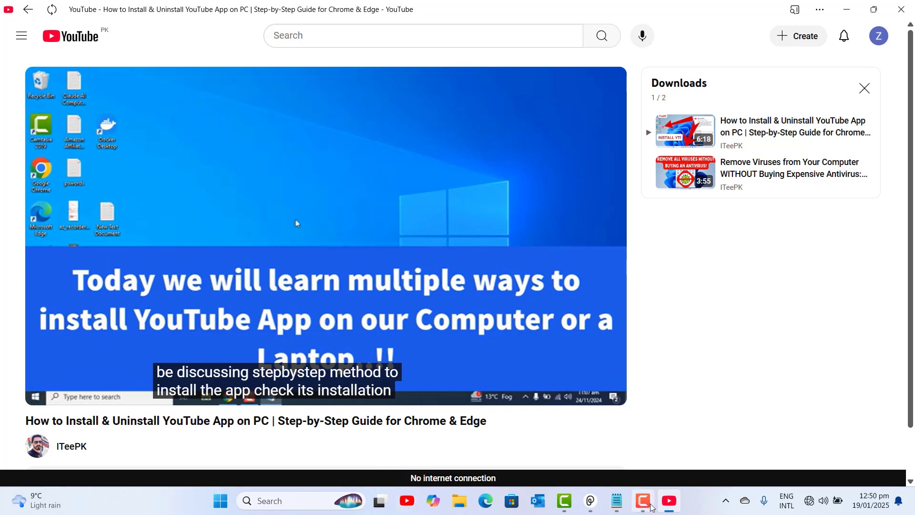
pyautogui.click(670, 500)
pyautogui.doubleClick(68, 22)
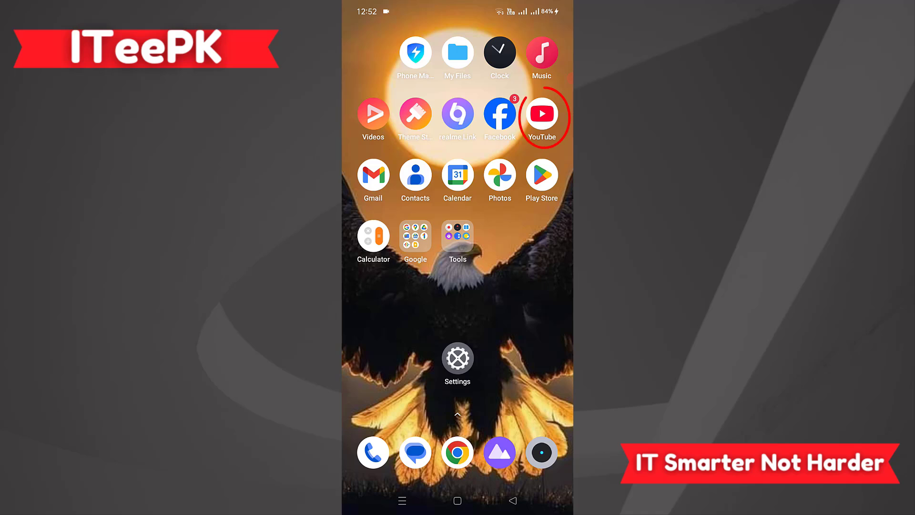
# - In the Android YouTube app, search 'iteepk' and open the How to Find My LinkedIn URL video
pyautogui.click(542, 113)
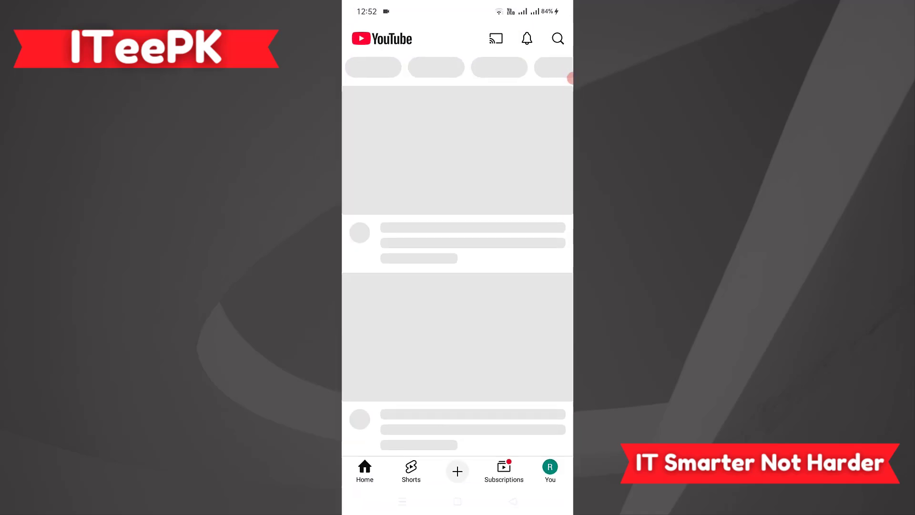
pyautogui.click(558, 38)
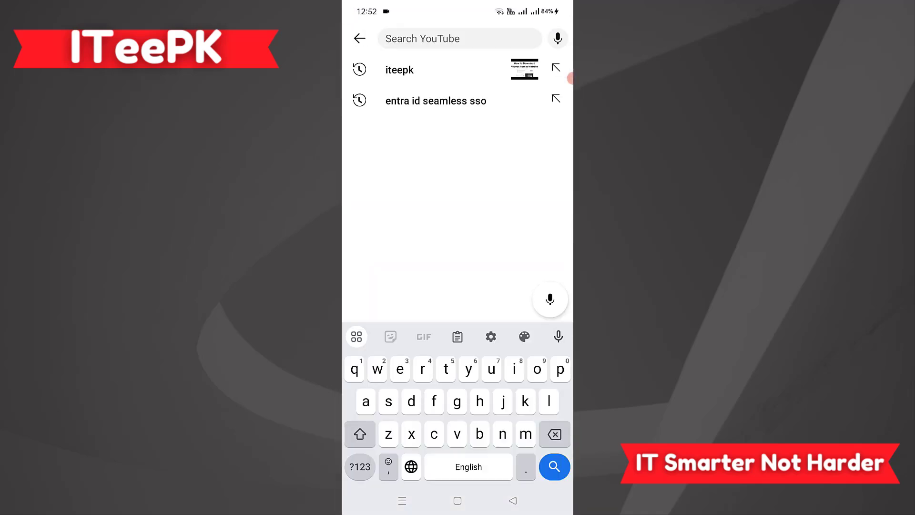
pyautogui.write('iteep')
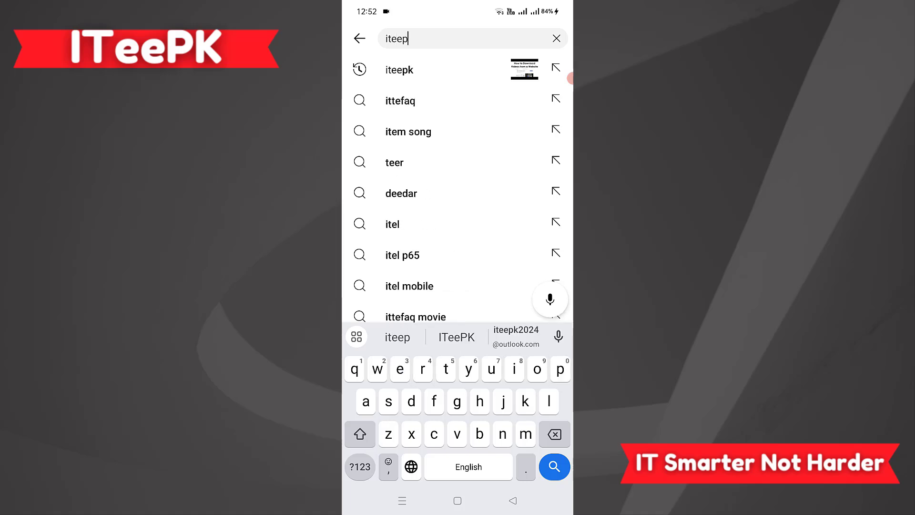
pyautogui.write('k')
pyautogui.press('Return')
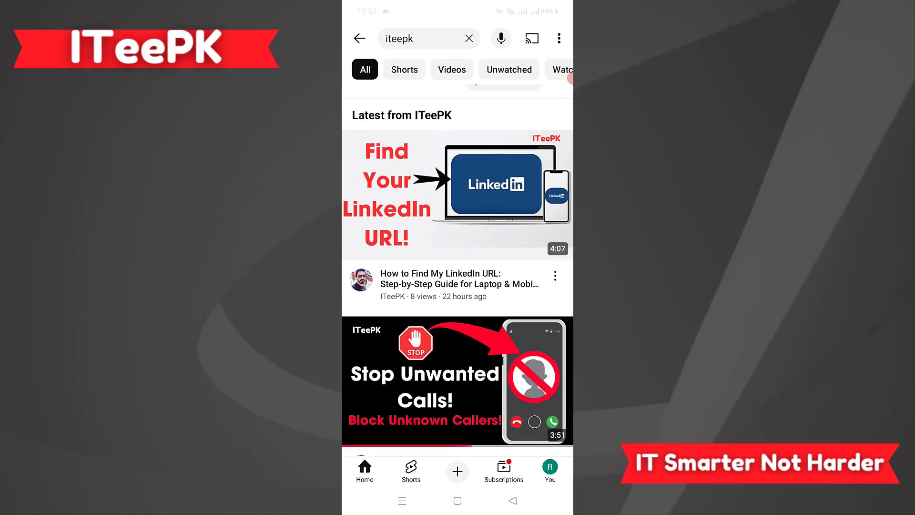
pyautogui.click(457, 196)
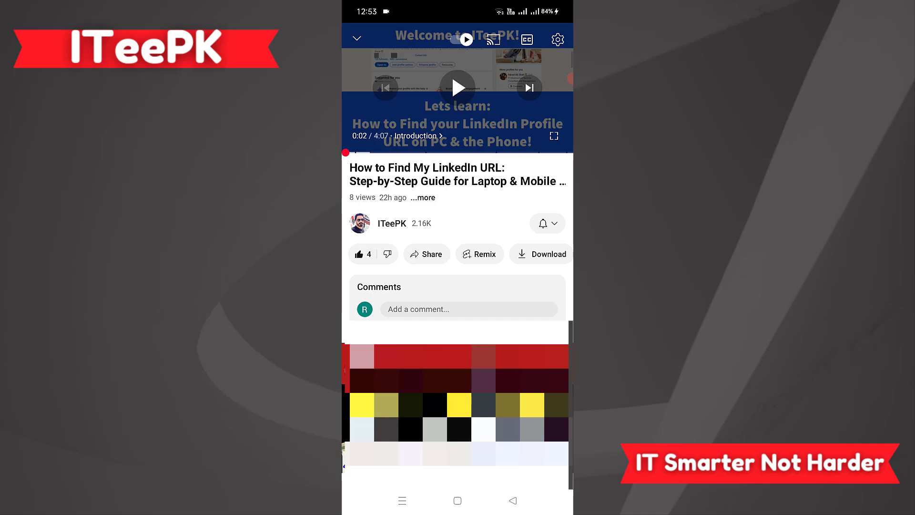
# - Download the LinkedIn URL video at Medium (360p) and view it in Downloads
pyautogui.scroll(-1, 458, 254)
pyautogui.hscroll(3, 458, 254)
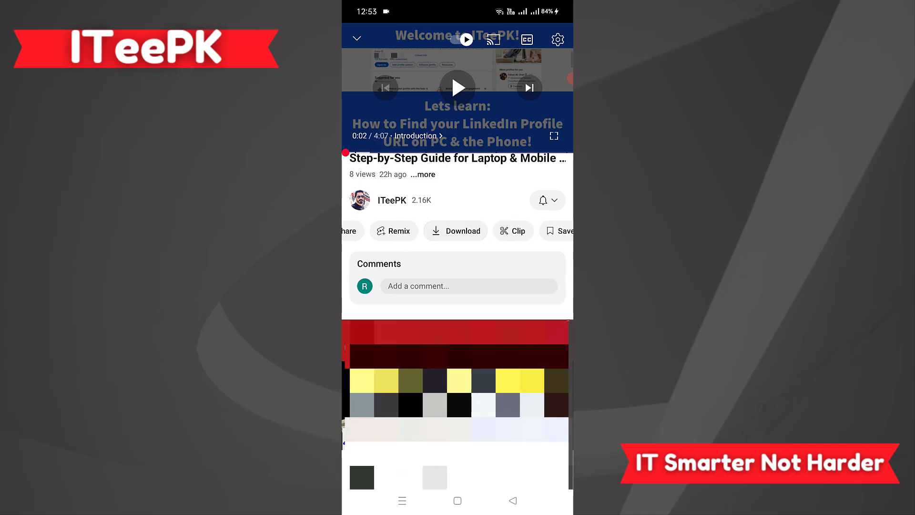
pyautogui.click(456, 231)
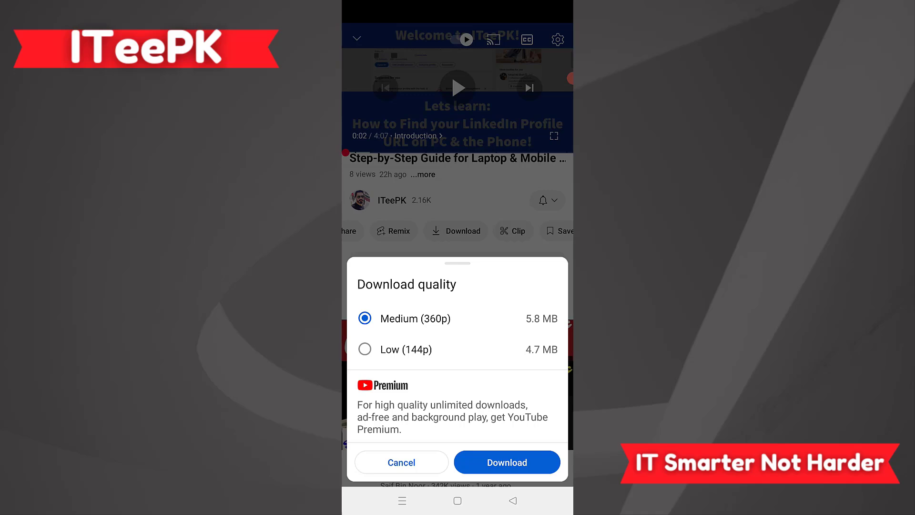
pyautogui.click(507, 462)
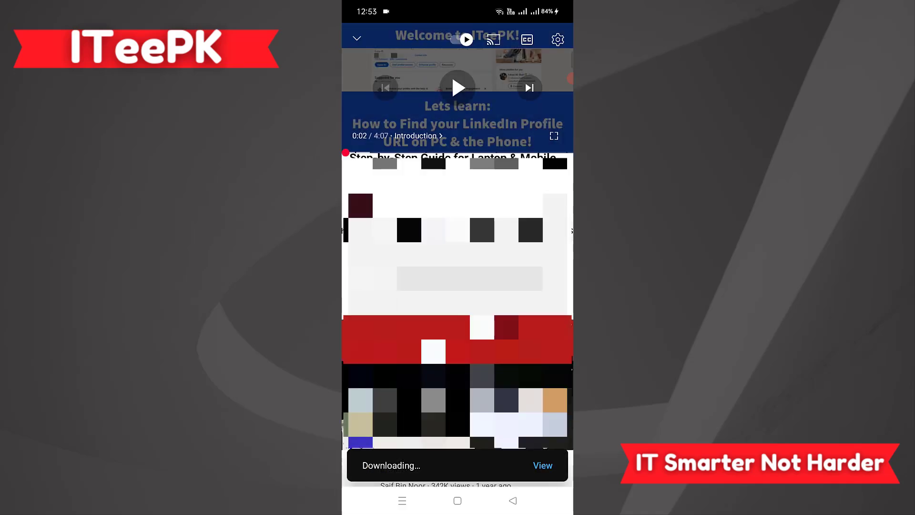
pyautogui.click(543, 465)
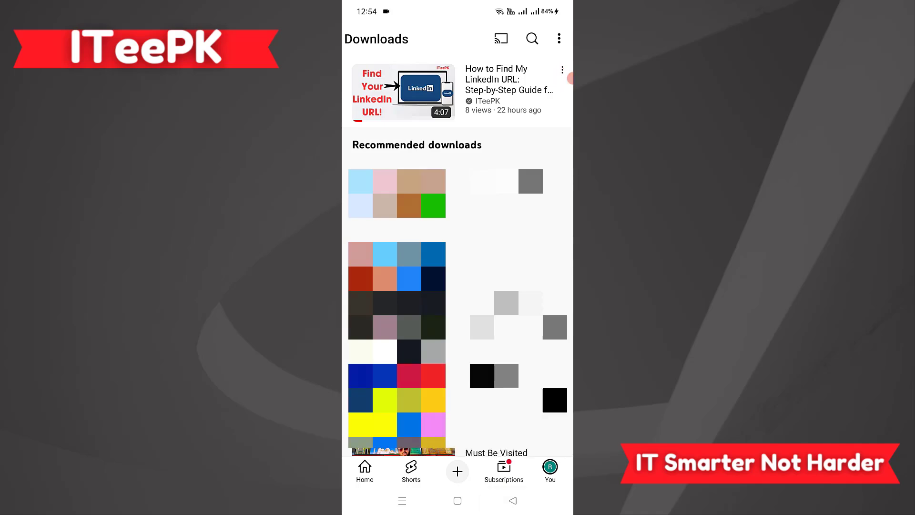
# - Turn off Wi-Fi from the phone's notification shade
pyautogui.press('super')
pyautogui.moveTo(457, 5); pyautogui.dragTo(458, 286)
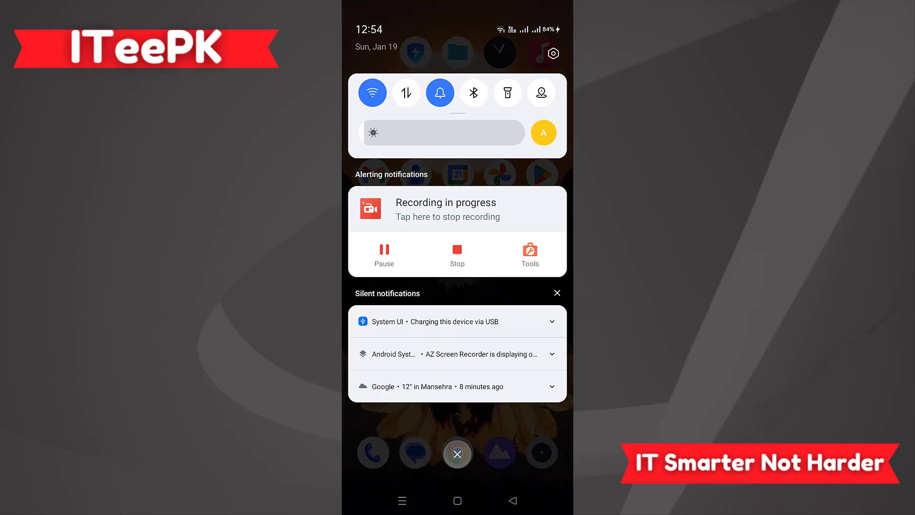
pyautogui.click(373, 93)
# - Switch Airplane mode on and return to YouTube, now showing No connection
pyautogui.moveTo(457, 115); pyautogui.dragTo(458, 381)
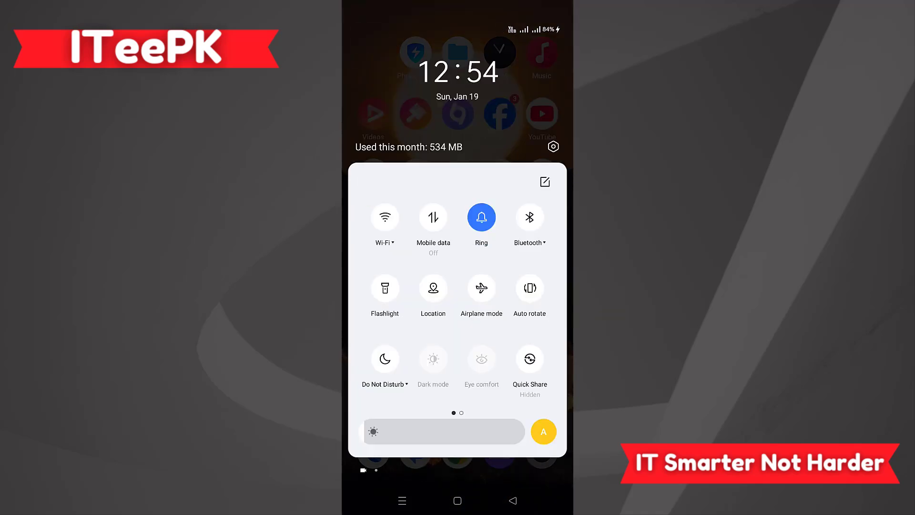
pyautogui.click(481, 288)
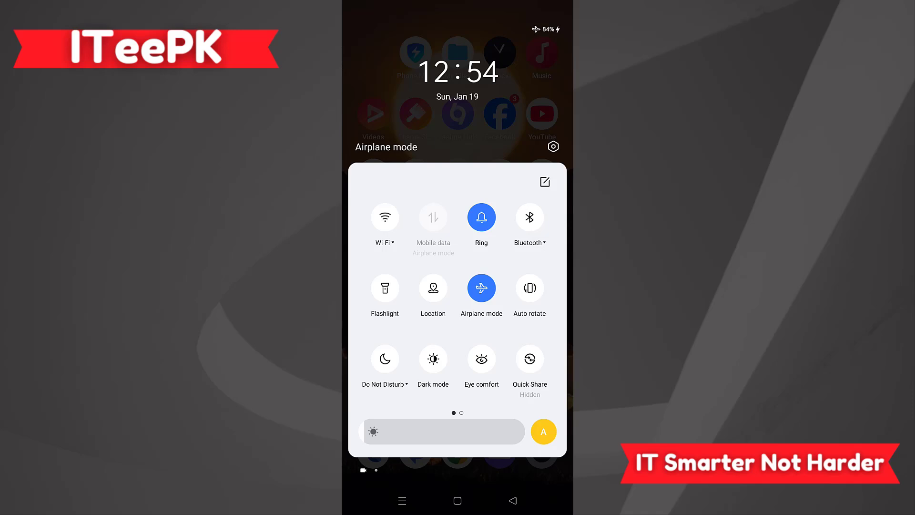
pyautogui.moveTo(458, 382); pyautogui.dragTo(458, 143)
pyautogui.click(457, 500)
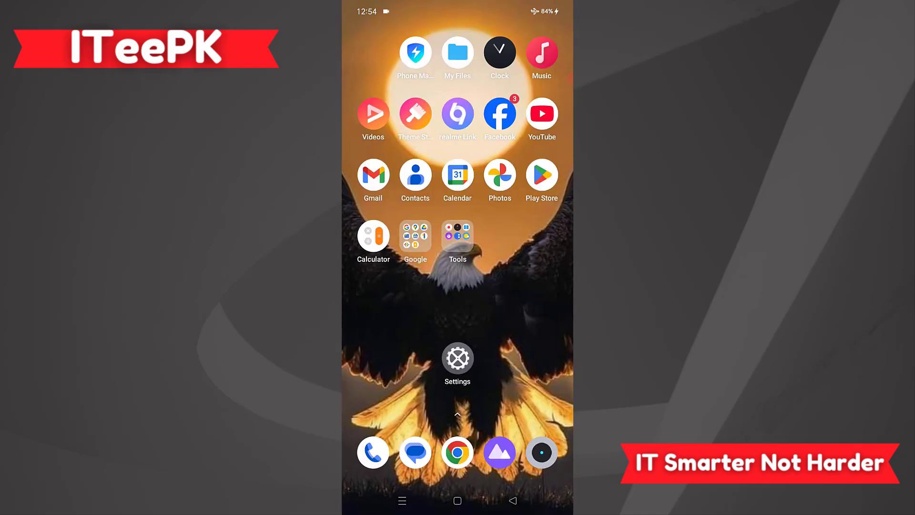
pyautogui.click(542, 113)
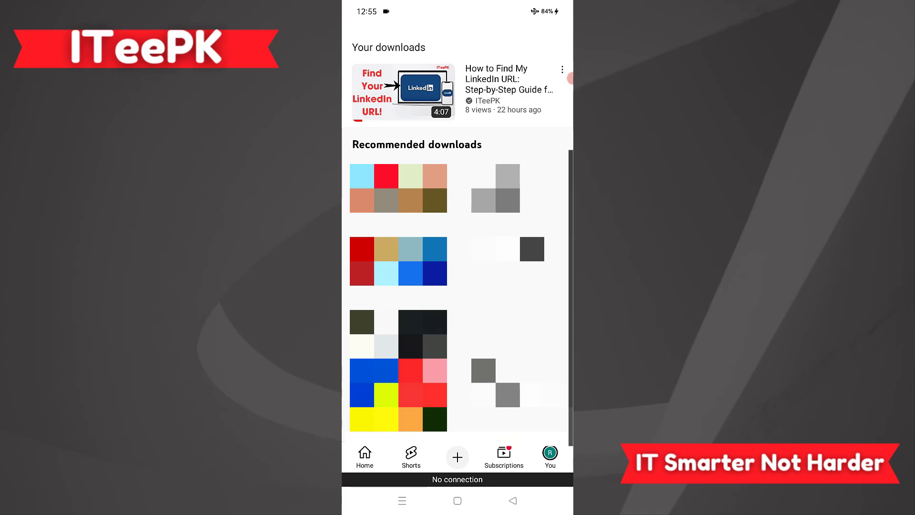
# - Play the downloaded LinkedIn URL video offline, pause it, and skip ahead to 3:28
pyautogui.click(571, 77)
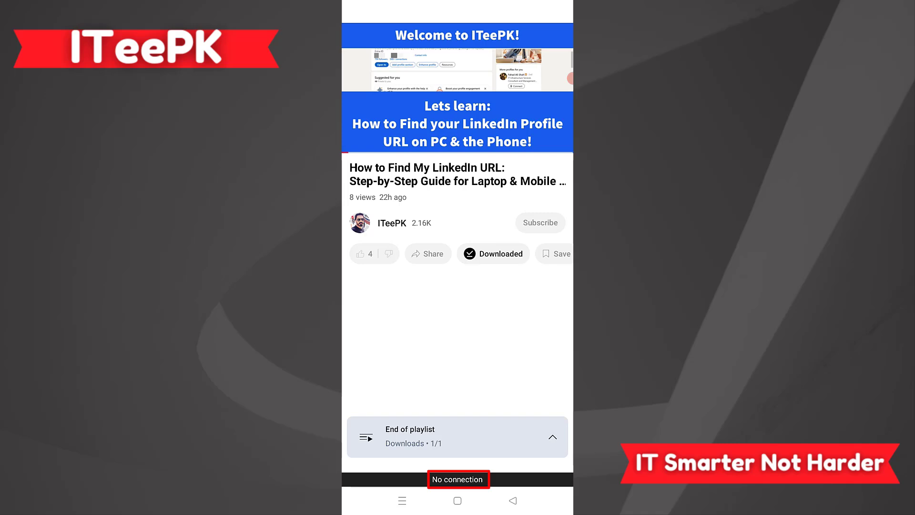
pyautogui.click(458, 87)
pyautogui.click(457, 88)
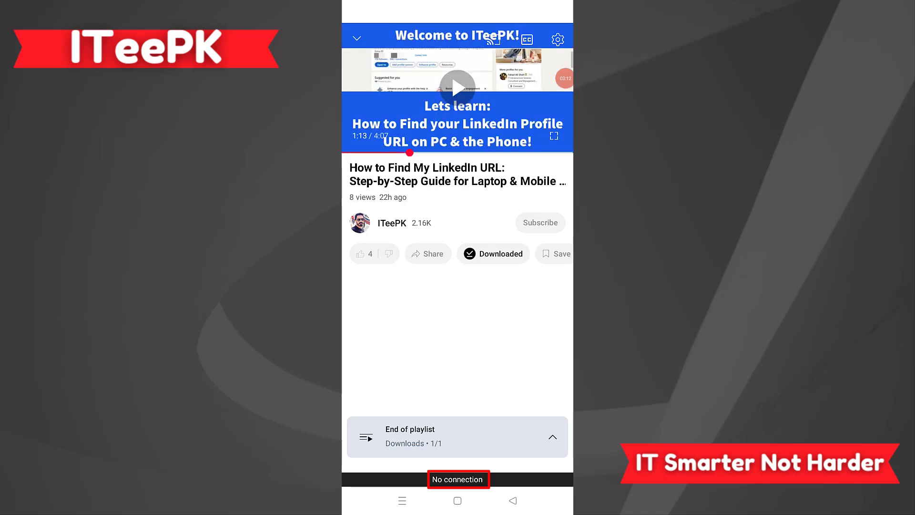
pyautogui.click(410, 153)
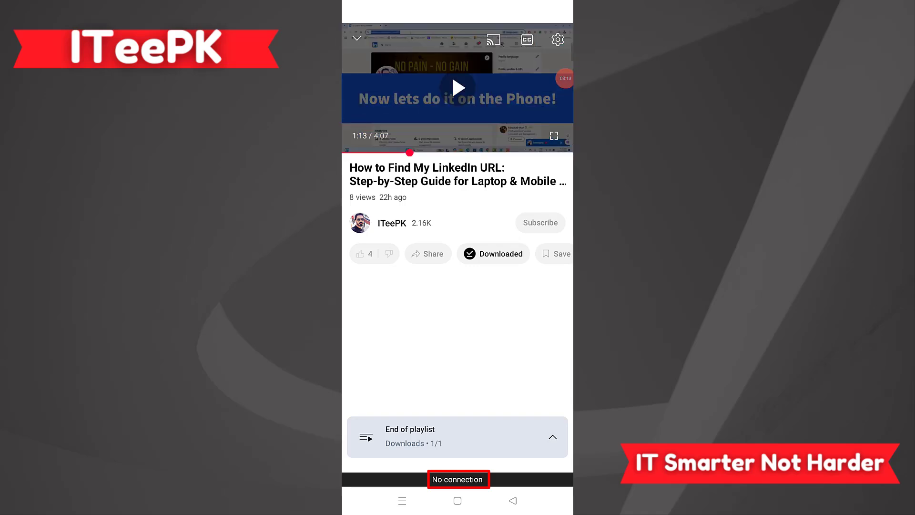
pyautogui.click(463, 153)
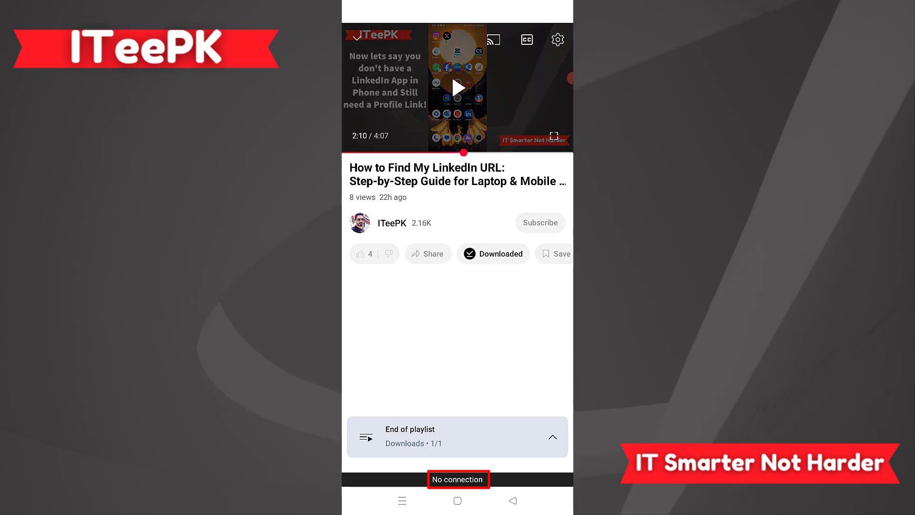
pyautogui.click(504, 152)
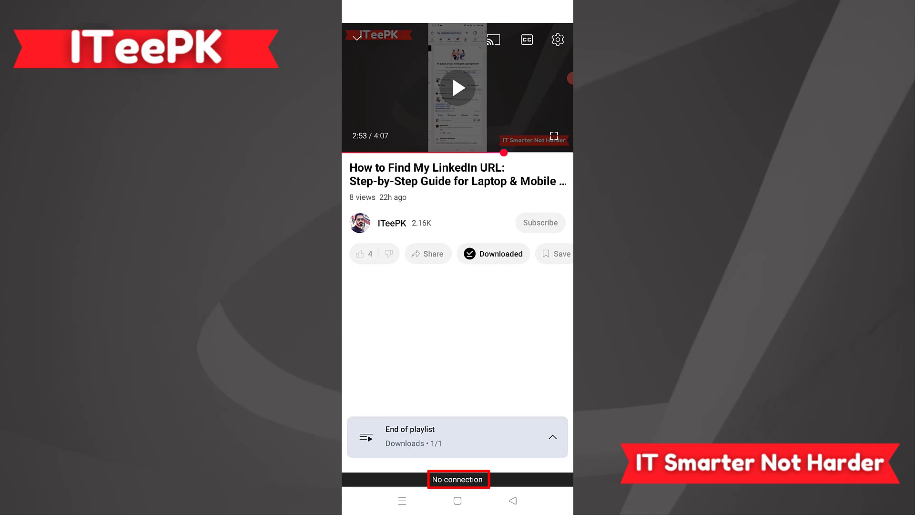
pyautogui.click(536, 153)
# - Expand and close the Downloads playlist panel, then shrink the video to a mini player
pyautogui.click(458, 436)
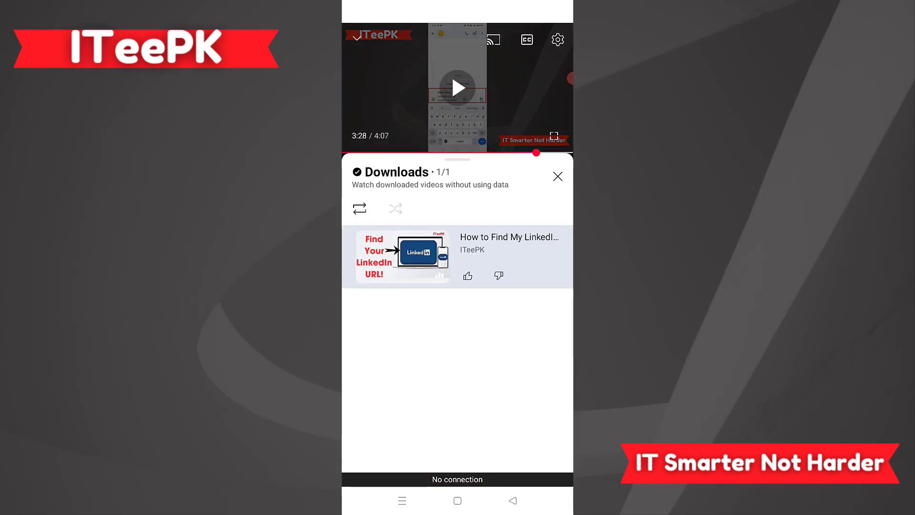
pyautogui.click(557, 176)
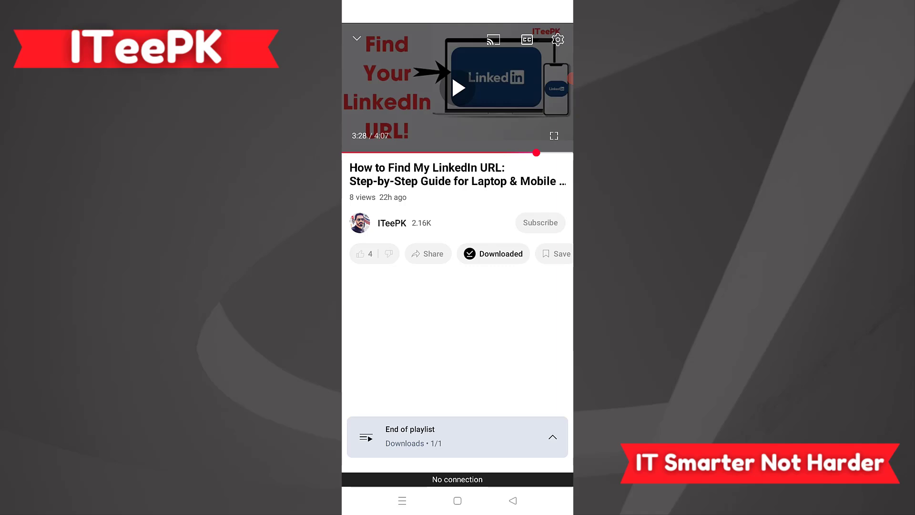
pyautogui.click(513, 501)
# - Show the YouTube Home feed, then exit to the phone's home screen with Airplane mode on
pyautogui.click(513, 500)
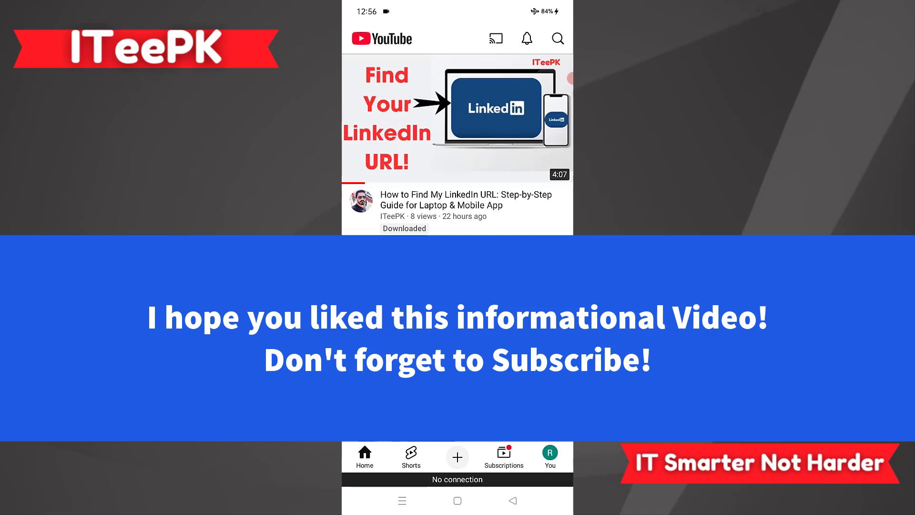
pyautogui.click(457, 501)
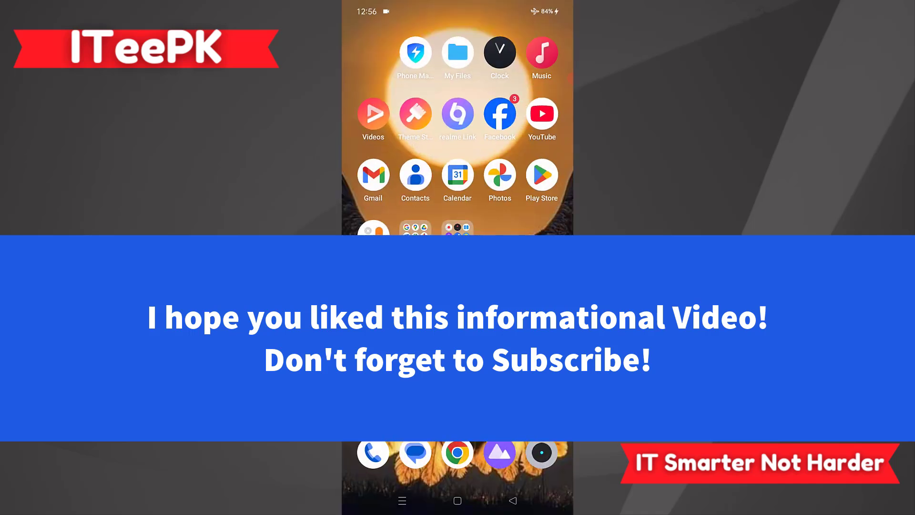